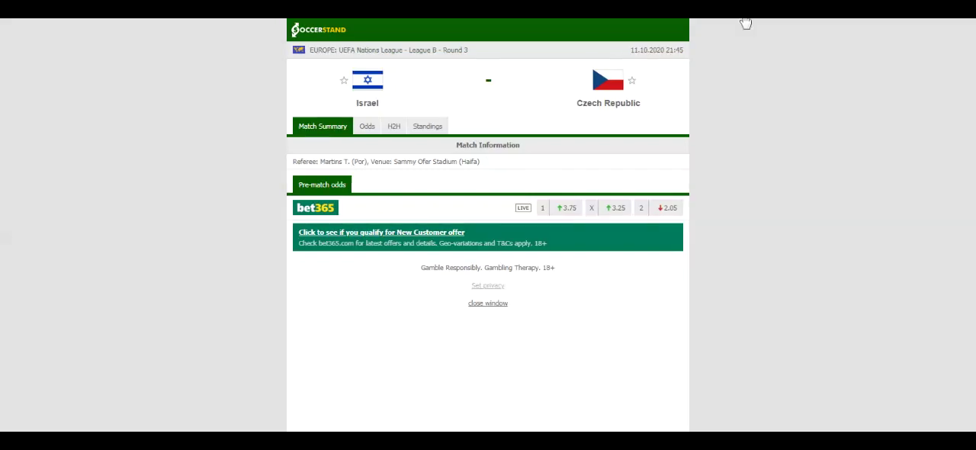
# Show the Group 2 standings table for this match, with Scotland on top
pyautogui.click(428, 125)
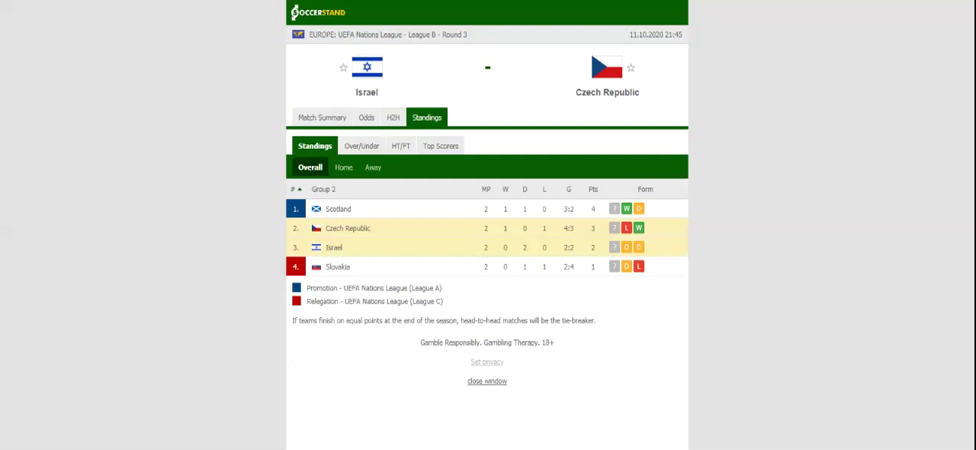
# Show the head-to-head and recent results for Israel and Czech Republic
pyautogui.click(396, 122)
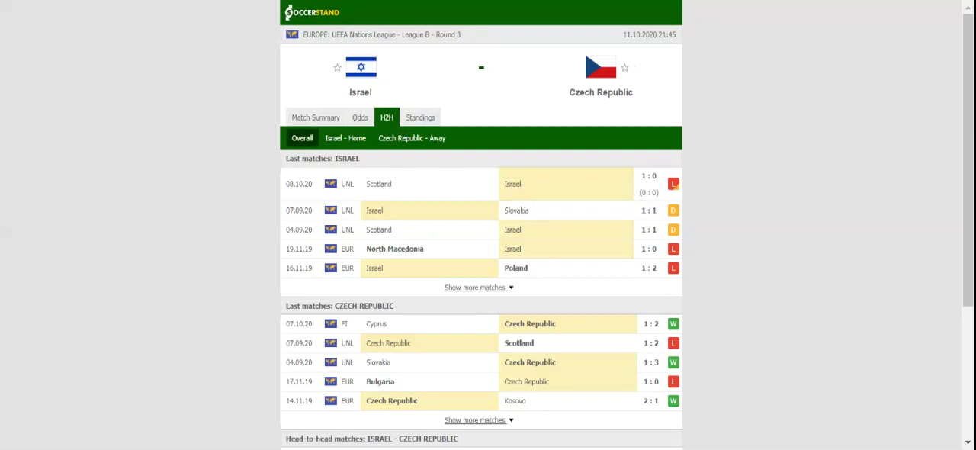
# Show each bookmaker's full-time 1X2 odds for Israel vs Czech Republic
pyautogui.click(362, 120)
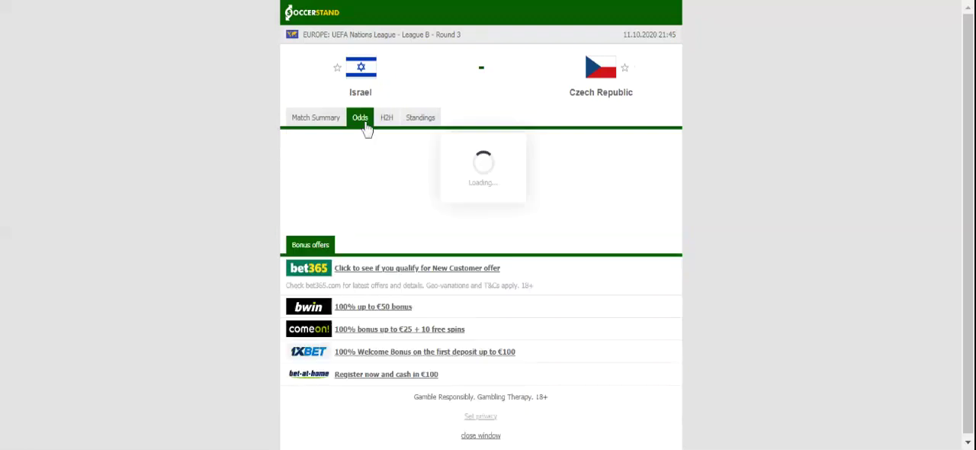